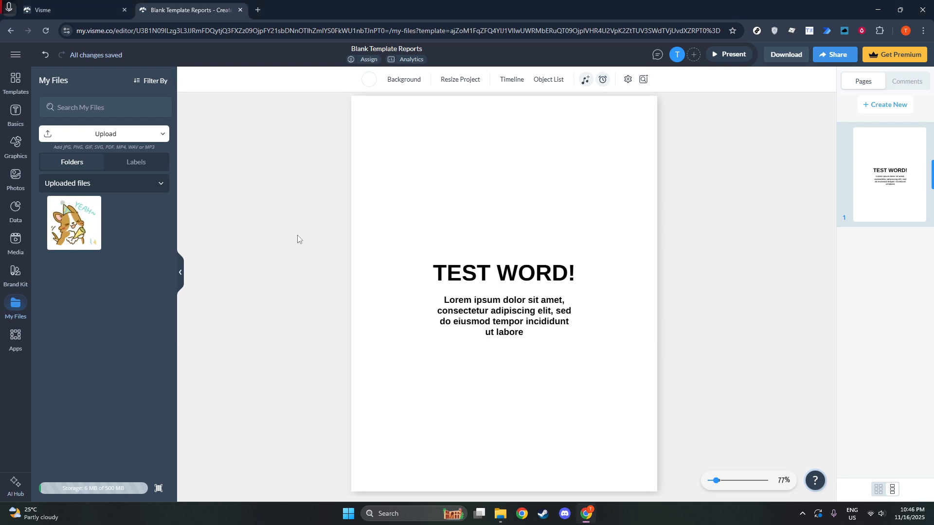
Step: Browse the shape categories in the graphics library and look through the full collection of all shapes
{"action": "left_click", "coordinate": [19, 85]}
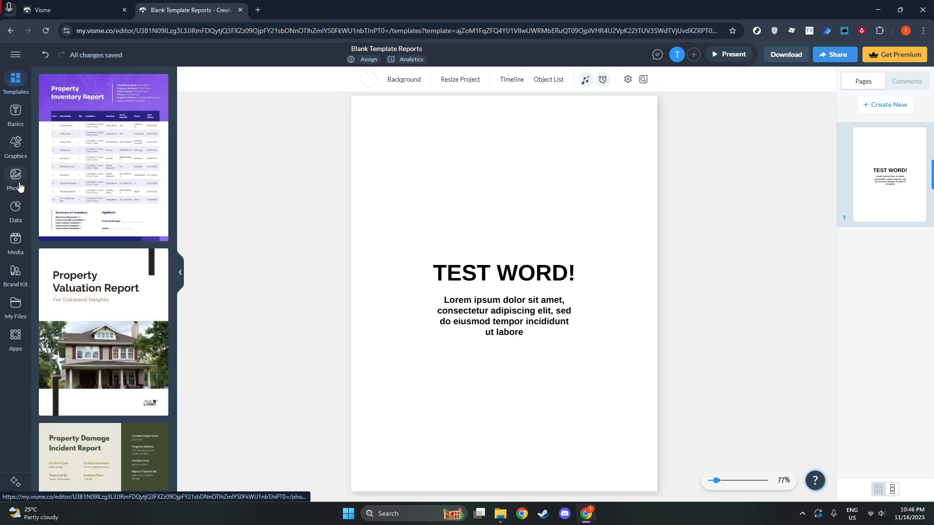
{"action": "left_click", "coordinate": [13, 153]}
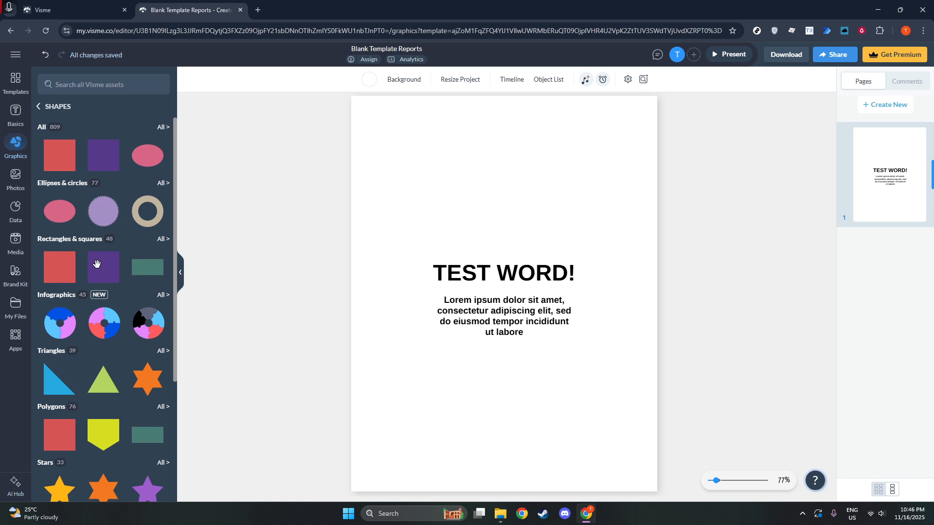
{"action": "scroll", "coordinate": [96, 263], "scroll_direction": "down", "scroll_amount": 3}
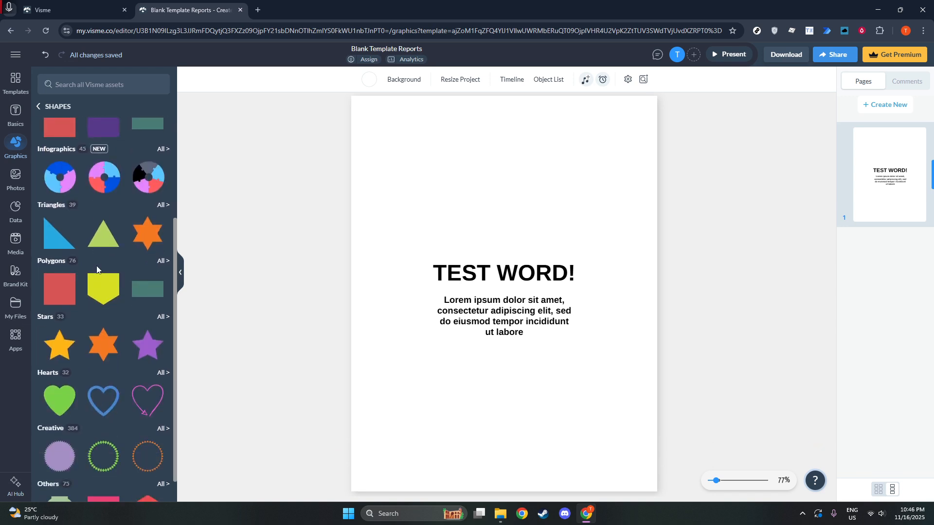
{"action": "scroll", "coordinate": [97, 269], "scroll_direction": "down", "scroll_amount": 1}
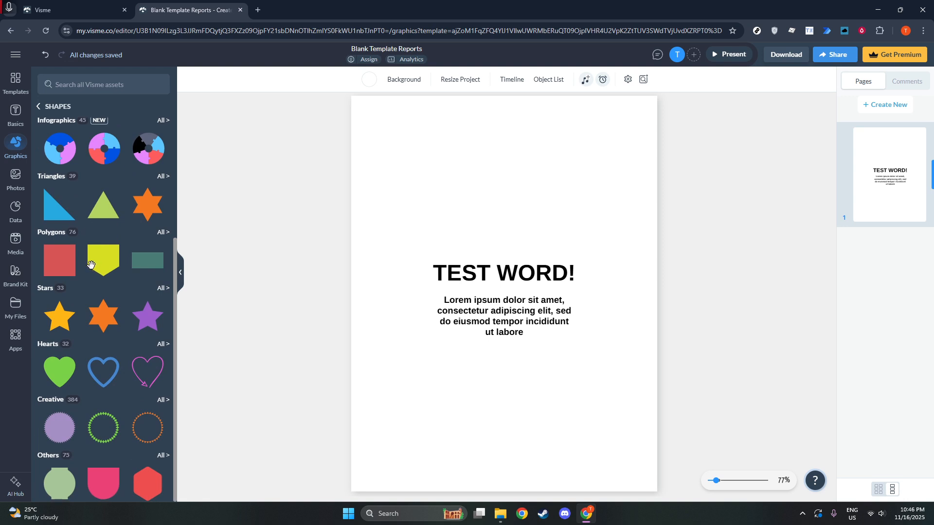
{"action": "scroll", "coordinate": [89, 264], "scroll_direction": "up", "scroll_amount": 4}
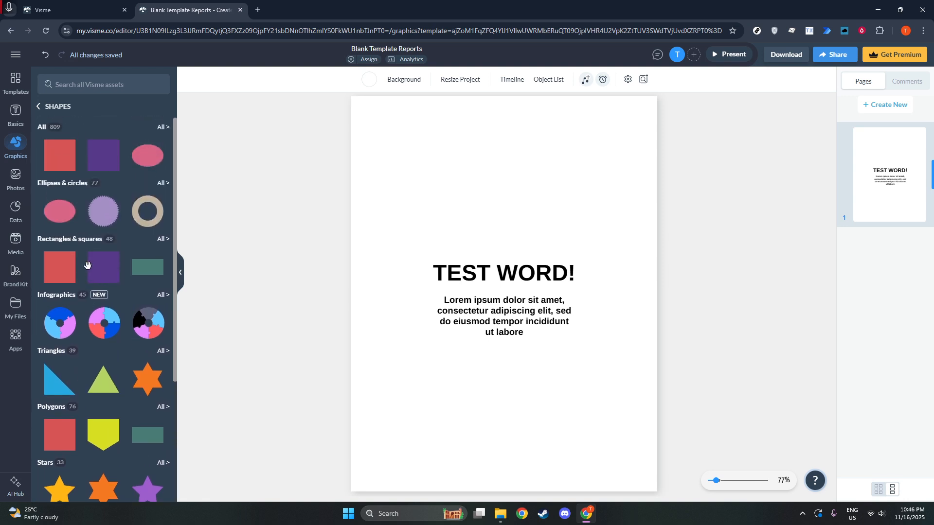
{"action": "left_click", "coordinate": [162, 127]}
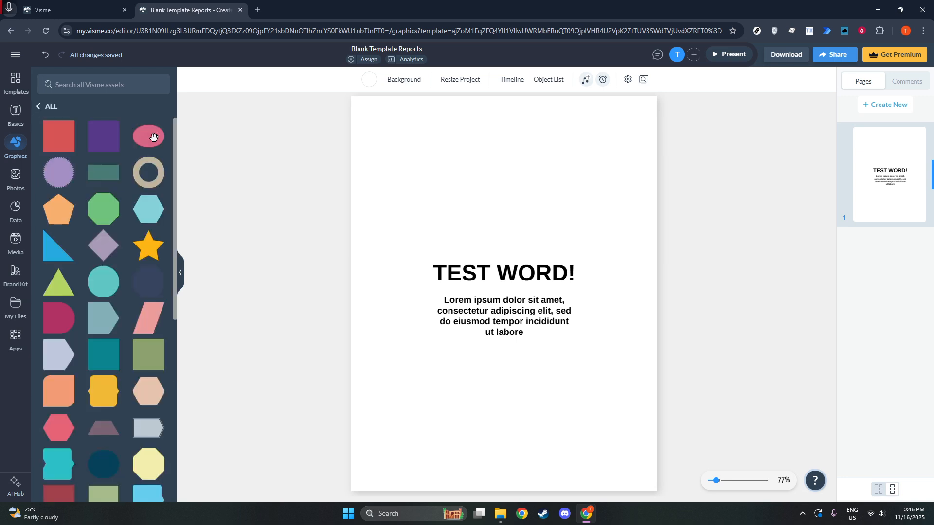
{"action": "scroll", "coordinate": [130, 233], "scroll_direction": "down", "scroll_amount": 10}
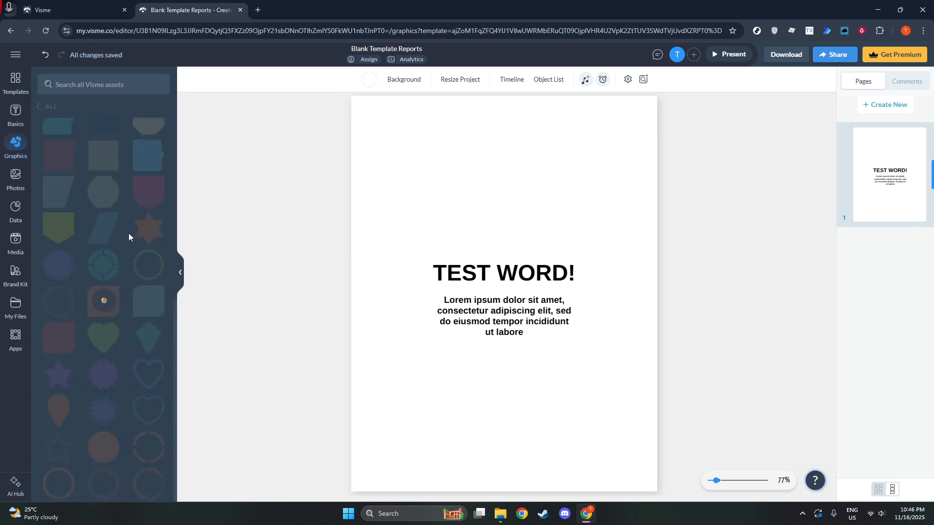
{"action": "scroll", "coordinate": [141, 243], "scroll_direction": "down", "scroll_amount": 7}
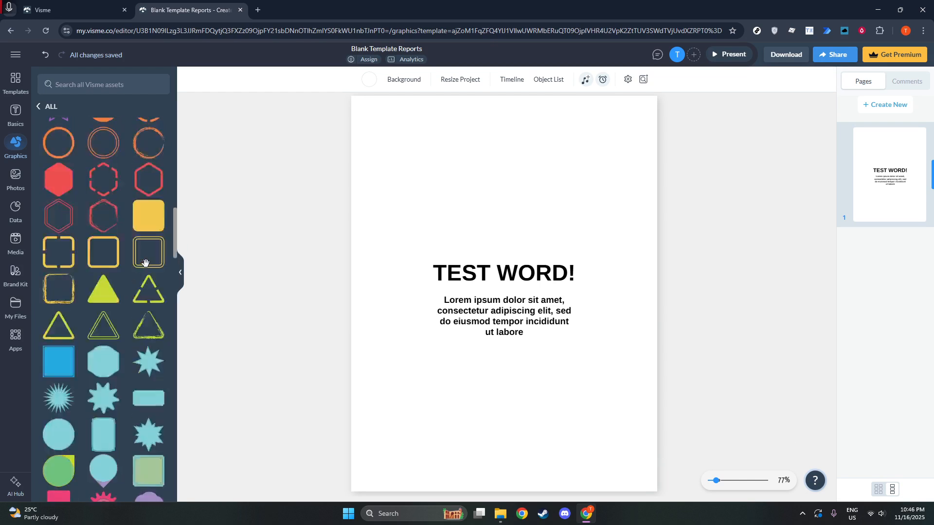
{"action": "scroll", "coordinate": [145, 263], "scroll_direction": "down", "scroll_amount": 3}
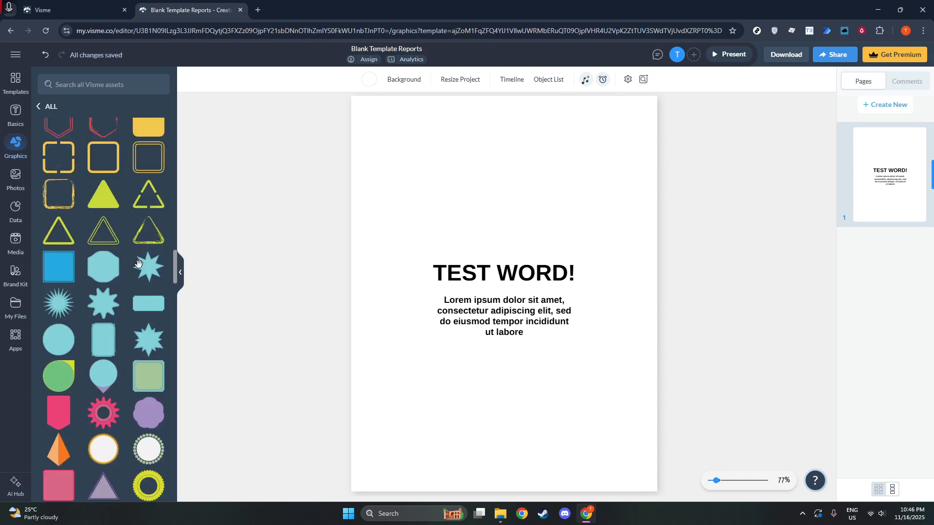
{"action": "scroll", "coordinate": [139, 263], "scroll_direction": "down", "scroll_amount": 5}
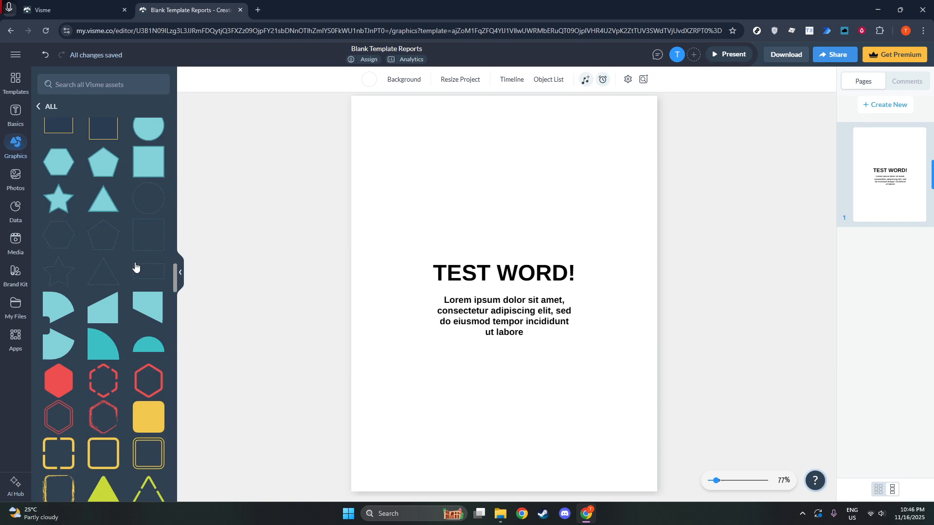
{"action": "scroll", "coordinate": [131, 267], "scroll_direction": "down", "scroll_amount": 3}
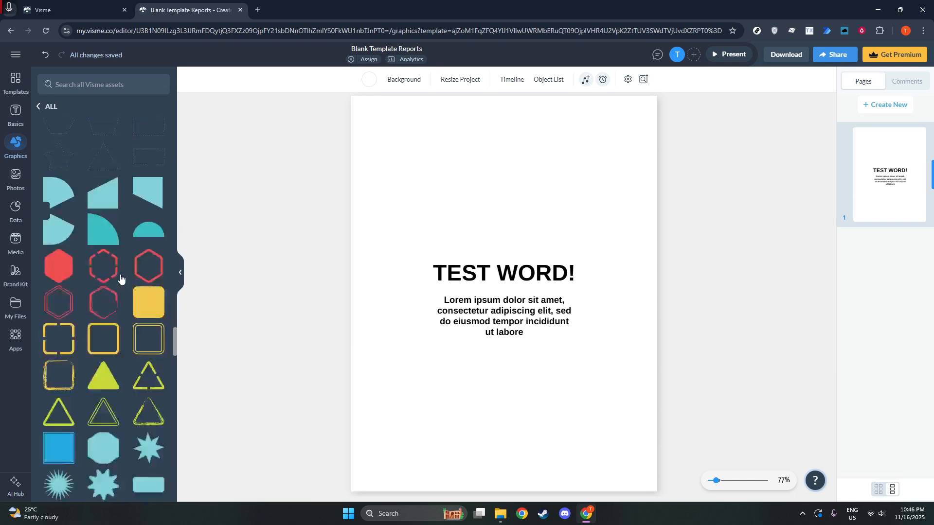
{"action": "scroll", "coordinate": [120, 279], "scroll_direction": "down", "scroll_amount": 5}
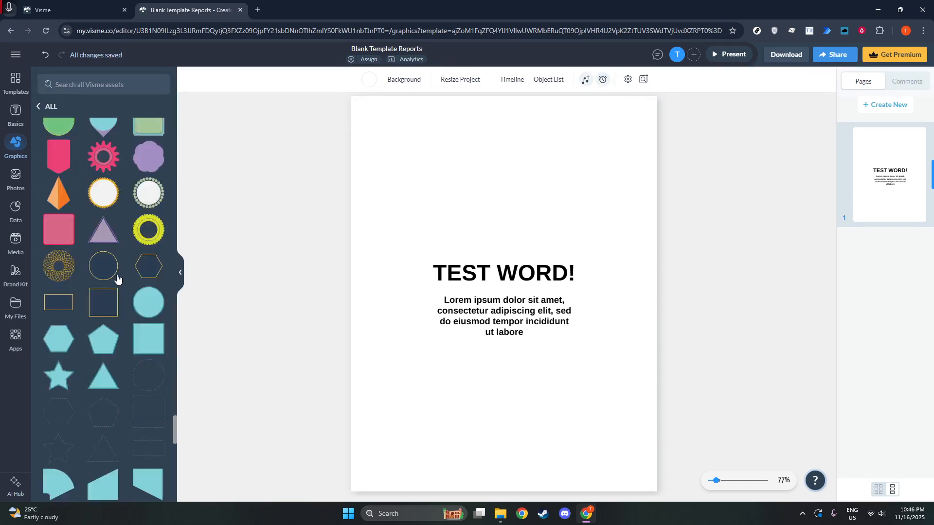
Step: Search the graphics library for "arrow"
{"action": "left_click", "coordinate": [75, 88]}
{"action": "type", "text": "a"}
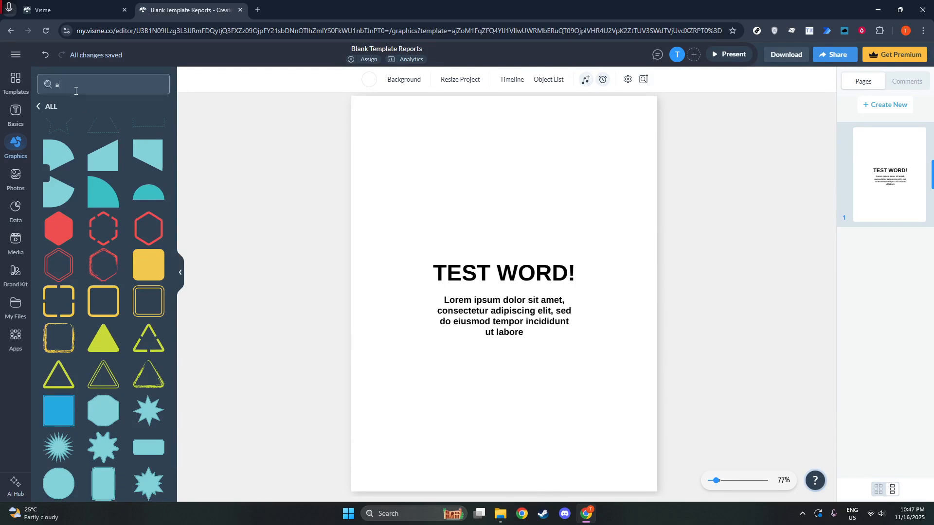
{"action": "type", "text": "rrow"}
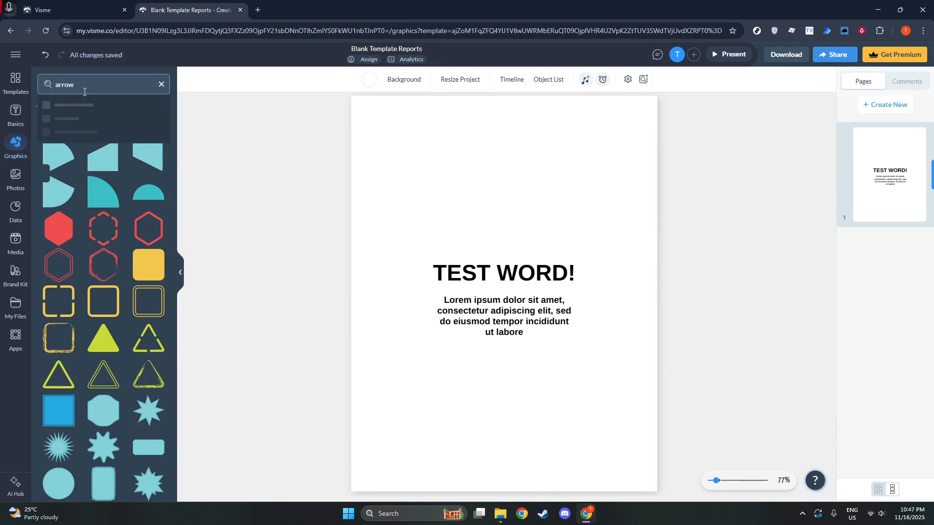
{"action": "key", "text": "Return"}
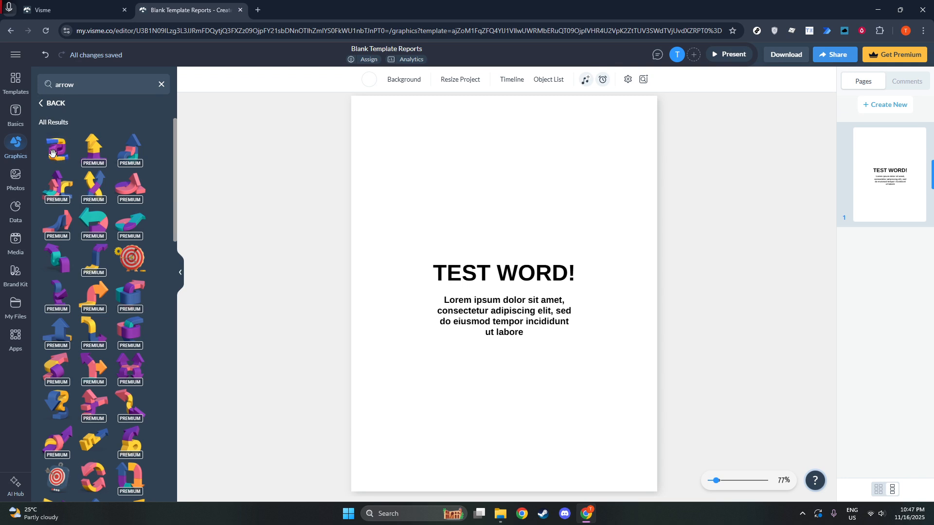
Step: Place the first 3D looping-arrows graphic on the page below the body text and delete it
{"action": "left_click", "coordinate": [53, 154]}
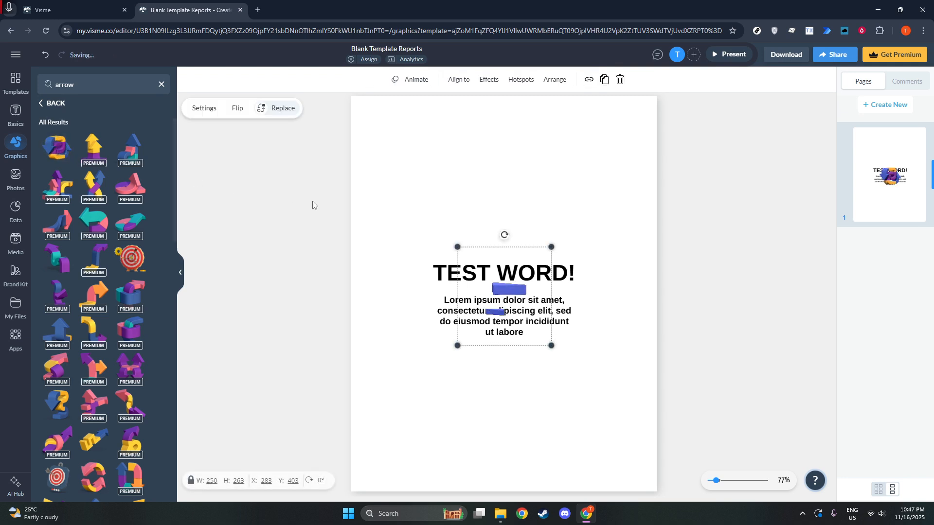
{"action": "left_click_drag", "start_coordinate": [501, 299], "coordinate": [497, 401]}
{"action": "scroll", "coordinate": [92, 291], "scroll_direction": "down", "scroll_amount": 1}
{"action": "scroll", "coordinate": [93, 291], "scroll_direction": "down", "scroll_amount": 10}
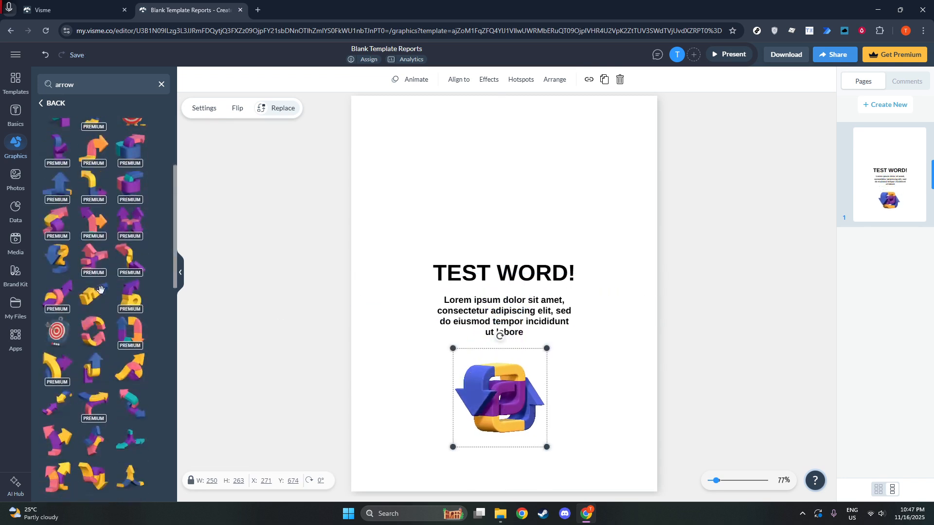
{"action": "scroll", "coordinate": [102, 294], "scroll_direction": "up", "scroll_amount": 2}
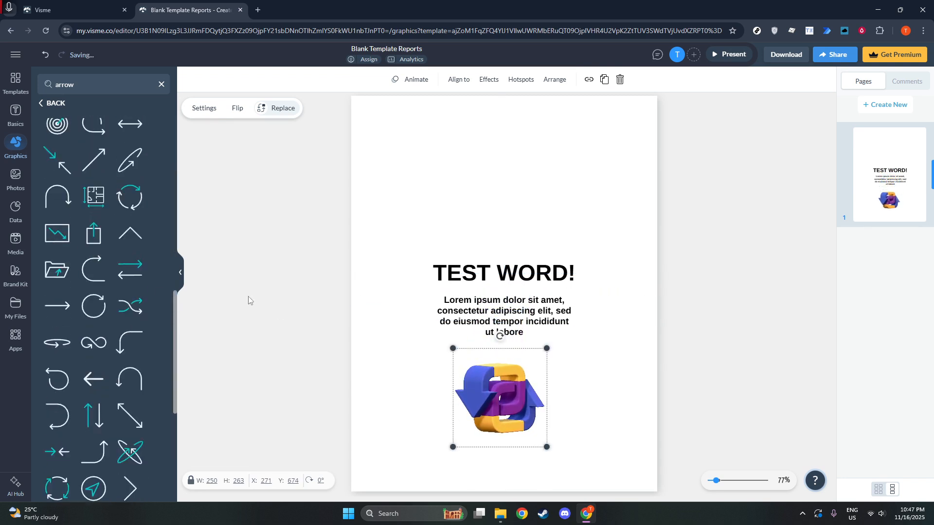
{"action": "right_click", "coordinate": [512, 402]}
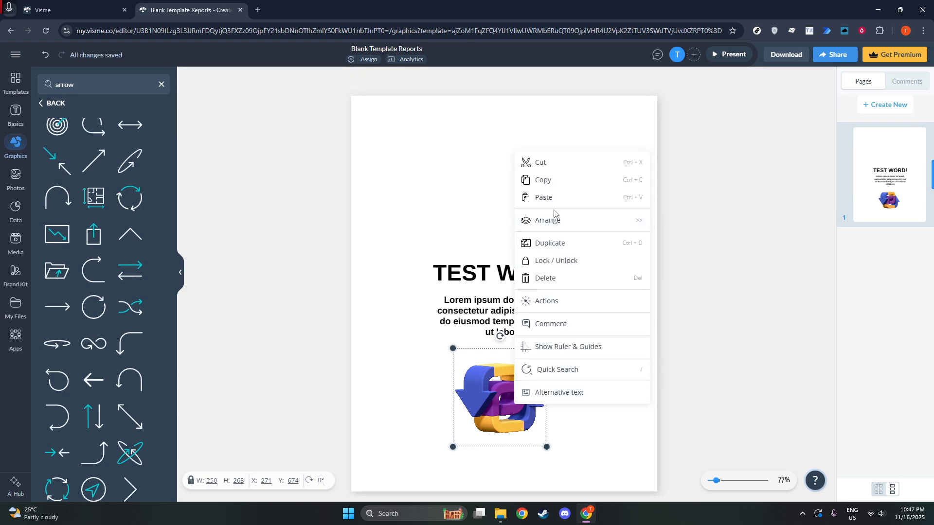
{"action": "left_click", "coordinate": [556, 278]}
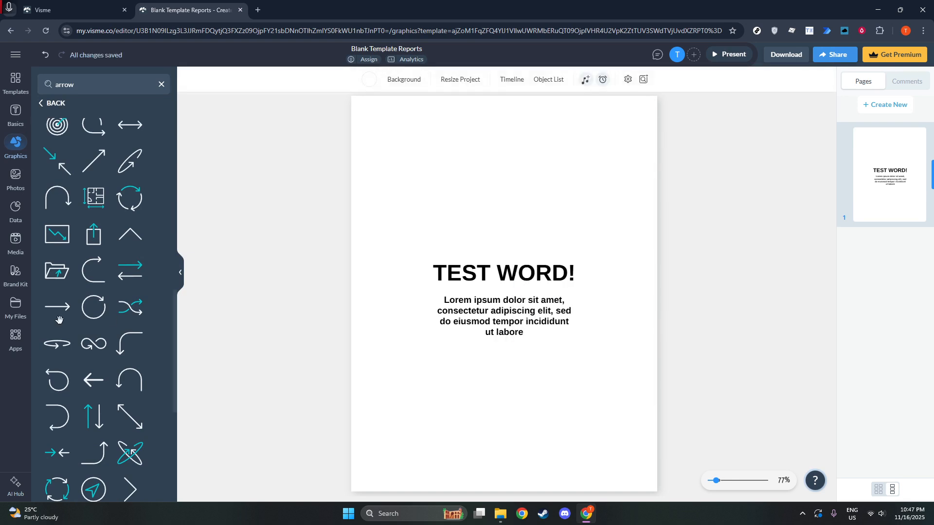
Step: Add the animated icon of two opposing horizontal arrows and place it below the body text at about X 93, Y 633
{"action": "scroll", "coordinate": [143, 370], "scroll_direction": "up", "scroll_amount": 2}
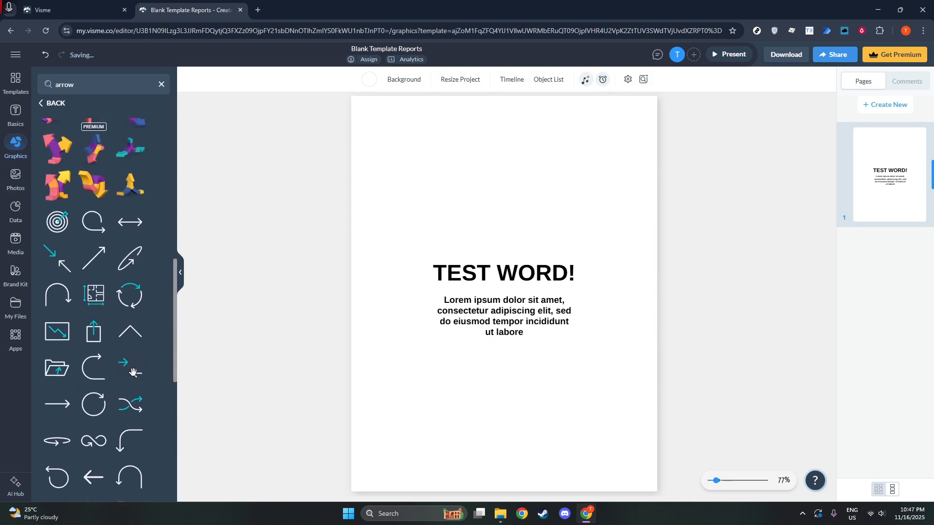
{"action": "left_click", "coordinate": [133, 370]}
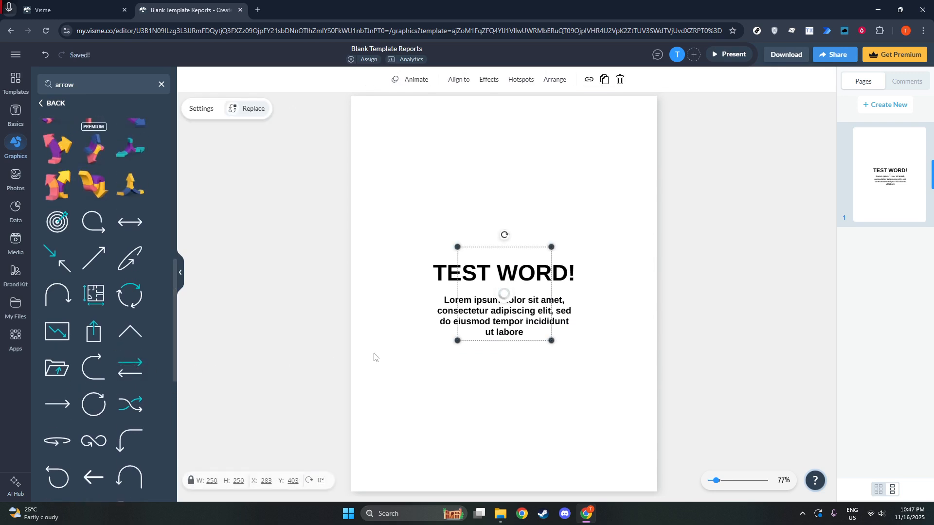
{"action": "left_click_drag", "start_coordinate": [506, 307], "coordinate": [504, 372]}
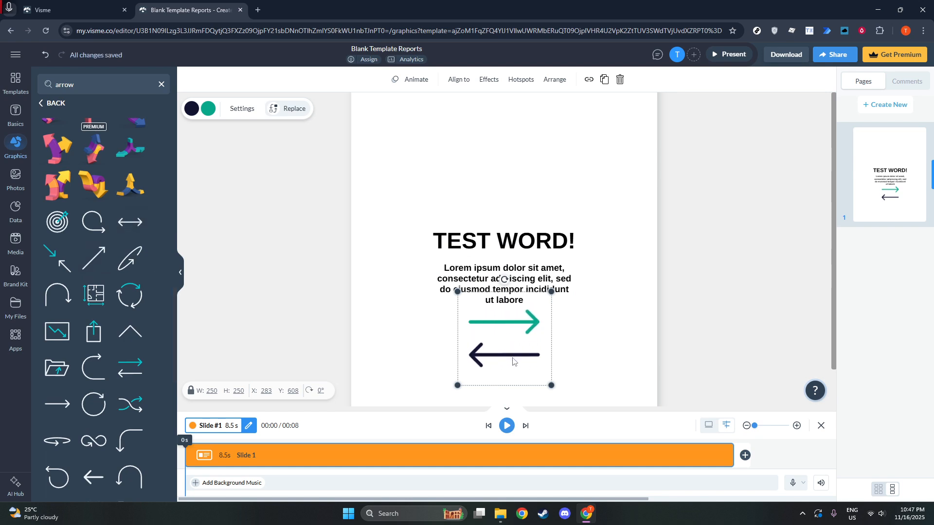
{"action": "left_click", "coordinate": [666, 342]}
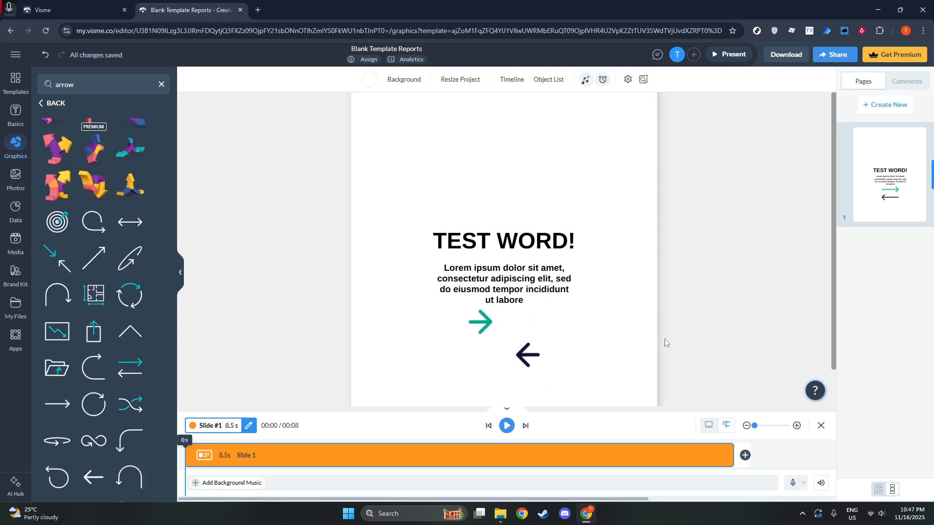
{"action": "left_click_drag", "start_coordinate": [521, 352], "coordinate": [451, 362]}
Step: Shift the opposing-arrows icon horizontally to about X 121 and view its animation settings
{"action": "scroll", "coordinate": [106, 304], "scroll_direction": "up", "scroll_amount": 3}
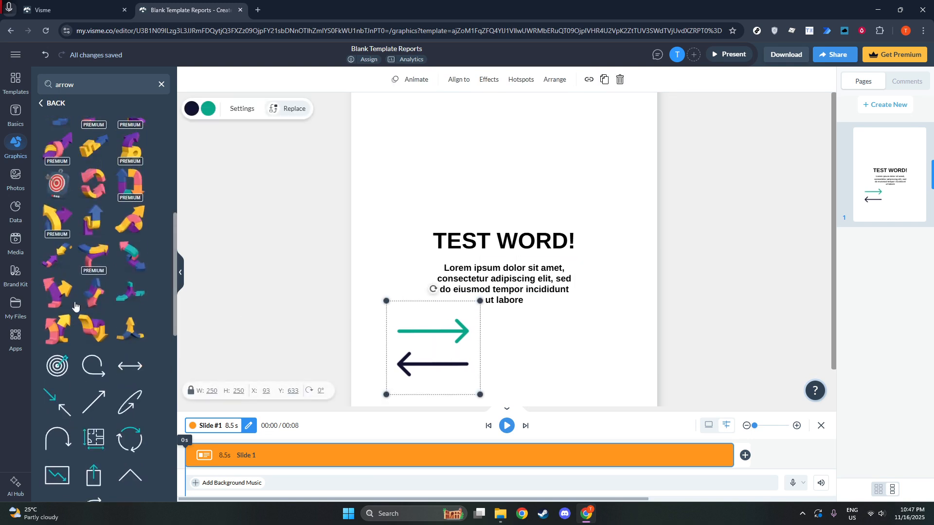
{"action": "scroll", "coordinate": [106, 303], "scroll_direction": "down", "scroll_amount": 4}
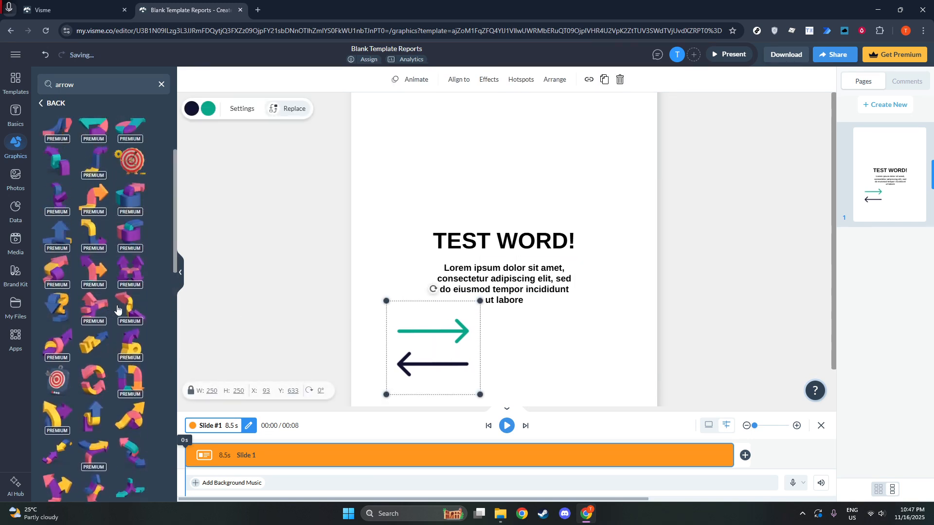
{"action": "scroll", "coordinate": [121, 311], "scroll_direction": "down", "scroll_amount": 6}
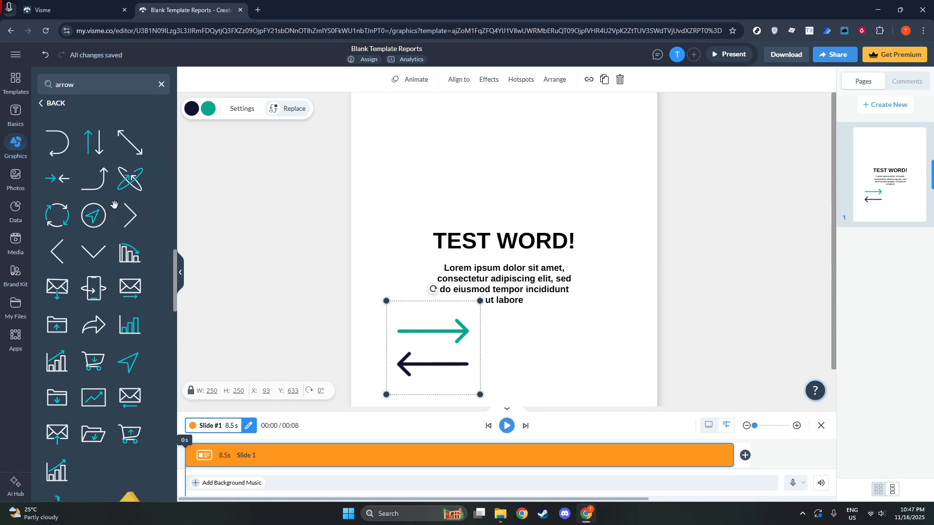
{"action": "scroll", "coordinate": [98, 189], "scroll_direction": "up", "scroll_amount": 1}
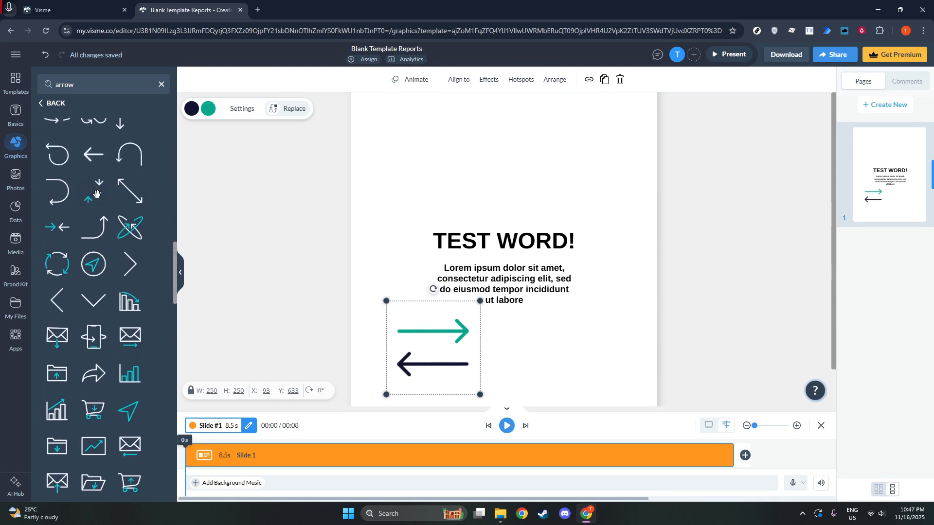
{"action": "scroll", "coordinate": [97, 193], "scroll_direction": "up", "scroll_amount": 1}
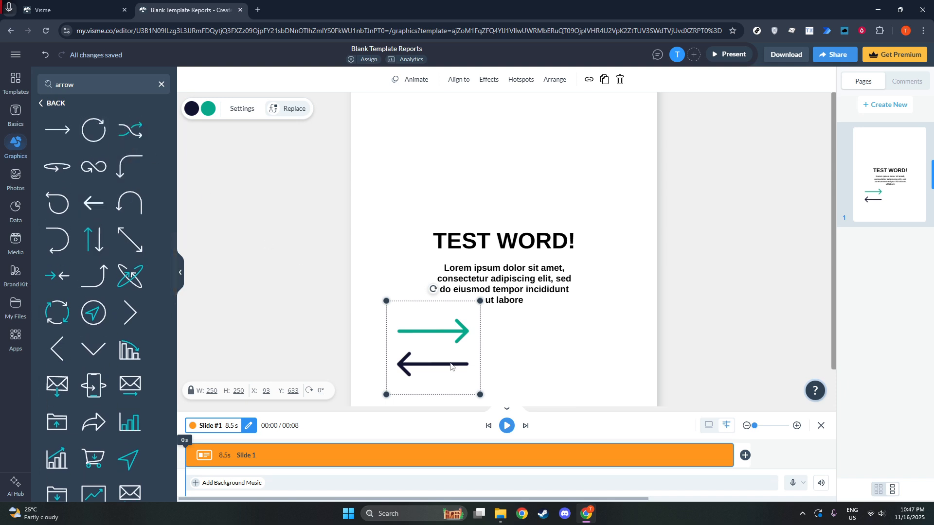
{"action": "left_click_drag", "start_coordinate": [432, 348], "coordinate": [443, 348]}
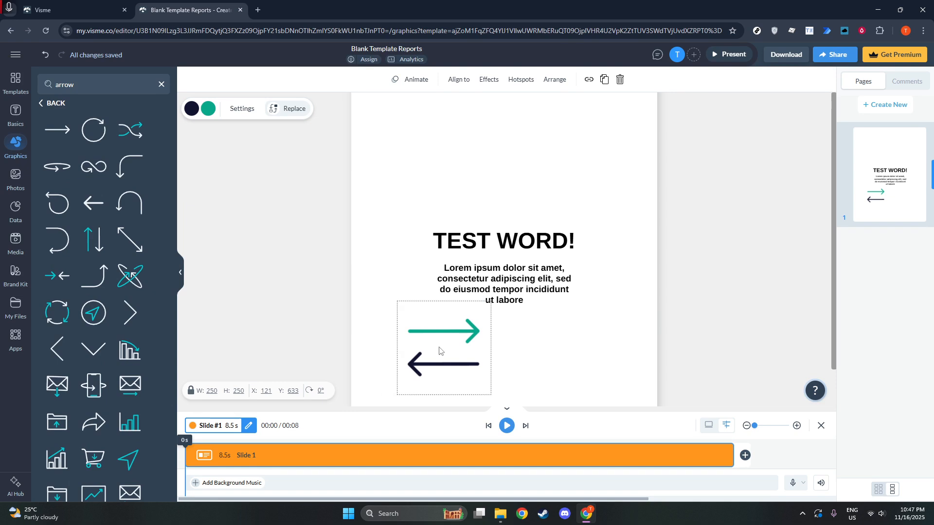
{"action": "left_click", "coordinate": [236, 109]}
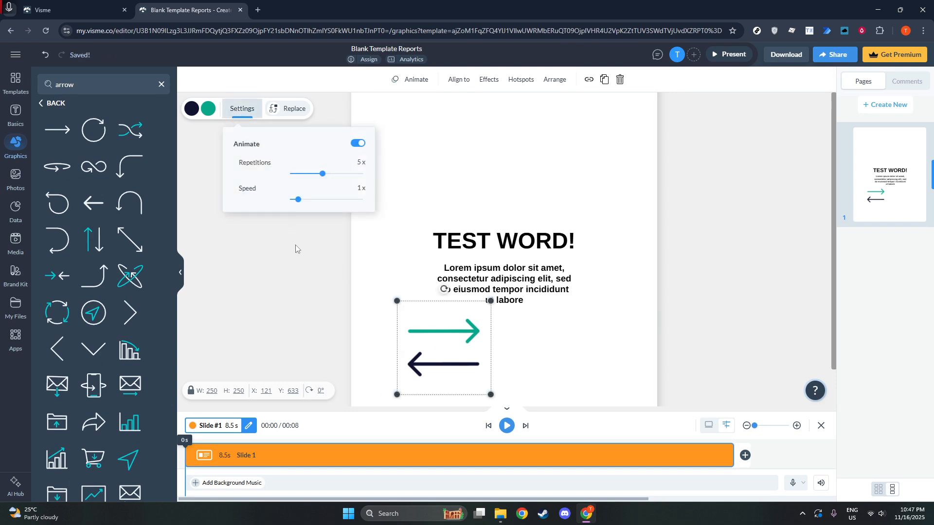
{"action": "left_click", "coordinate": [307, 285]}
Step: Look through the arrow search results again and return to the collection of all shapes
{"action": "scroll", "coordinate": [97, 249], "scroll_direction": "down", "scroll_amount": 10}
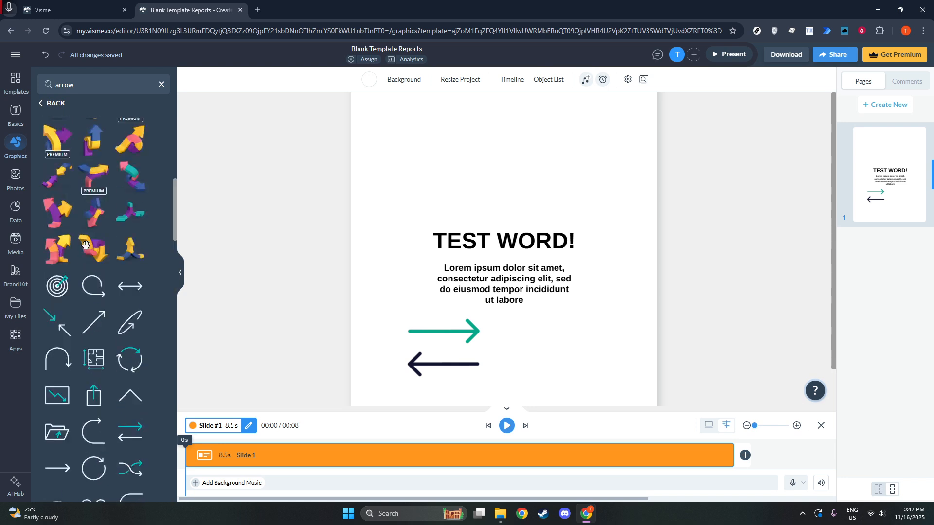
{"action": "scroll", "coordinate": [85, 245], "scroll_direction": "up", "scroll_amount": 2}
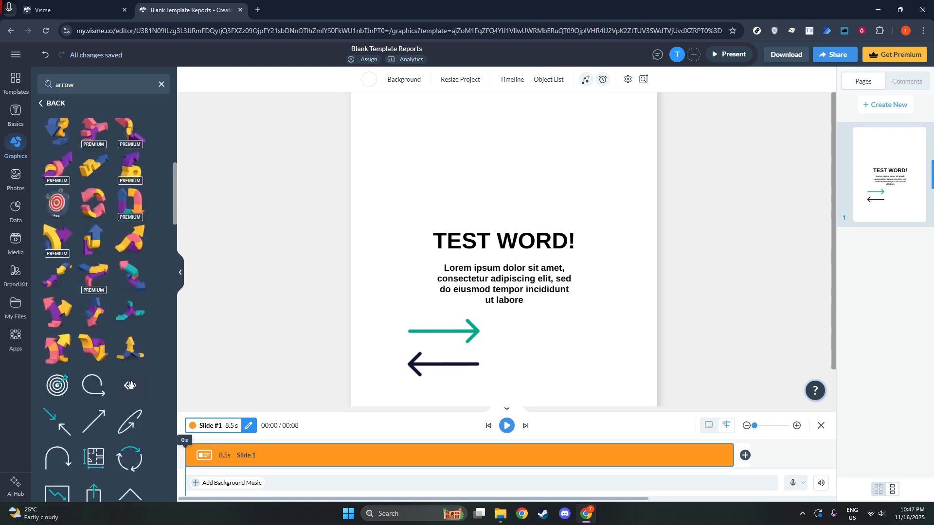
{"action": "scroll", "coordinate": [82, 341], "scroll_direction": "up", "scroll_amount": 5}
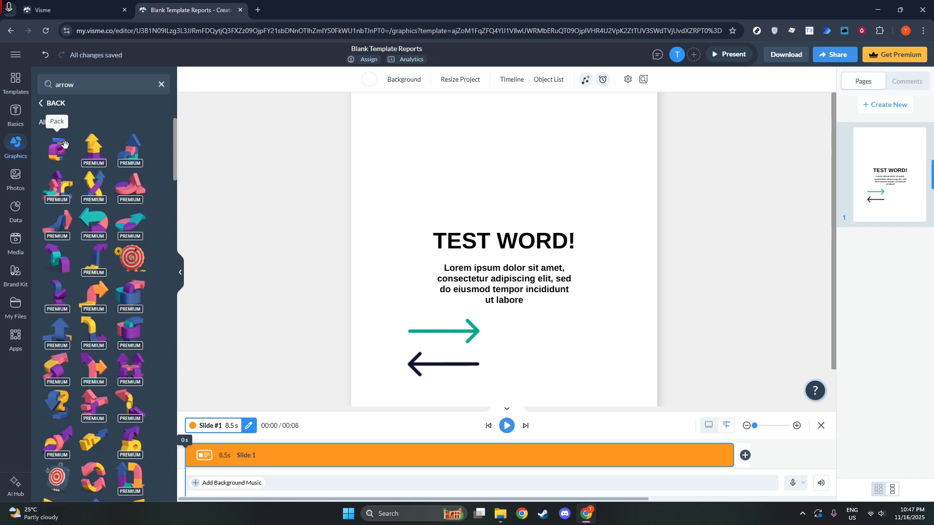
{"action": "left_click", "coordinate": [50, 104]}
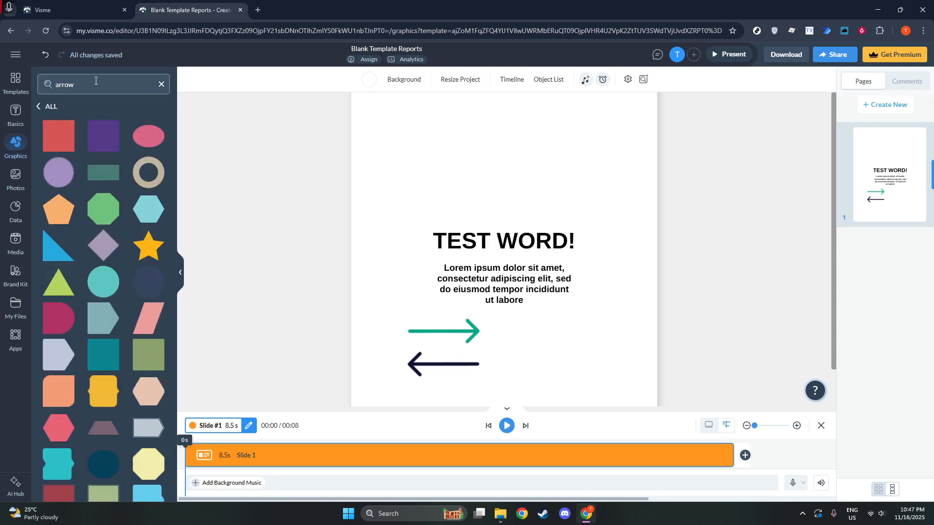
Step: Insert the Arrow line from the search suggestions for "arrow" and place it above the TEST WORD! heading at about X 208, Y 265
{"action": "left_click", "coordinate": [95, 81]}
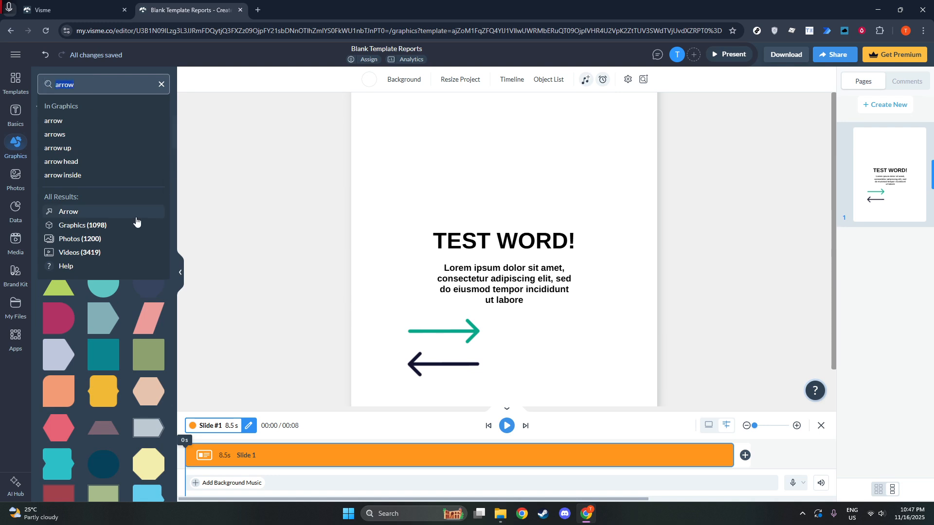
{"action": "left_click", "coordinate": [69, 213]}
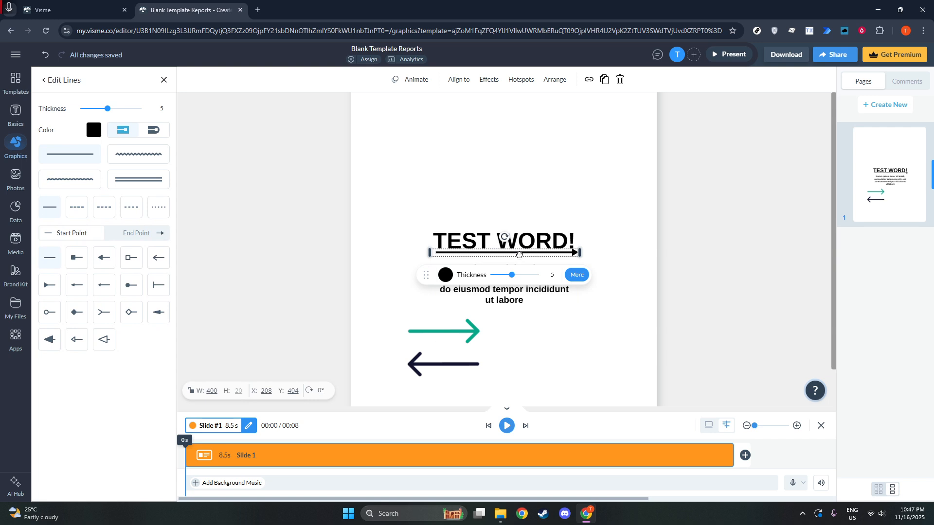
{"action": "left_click_drag", "start_coordinate": [520, 254], "coordinate": [519, 169]}
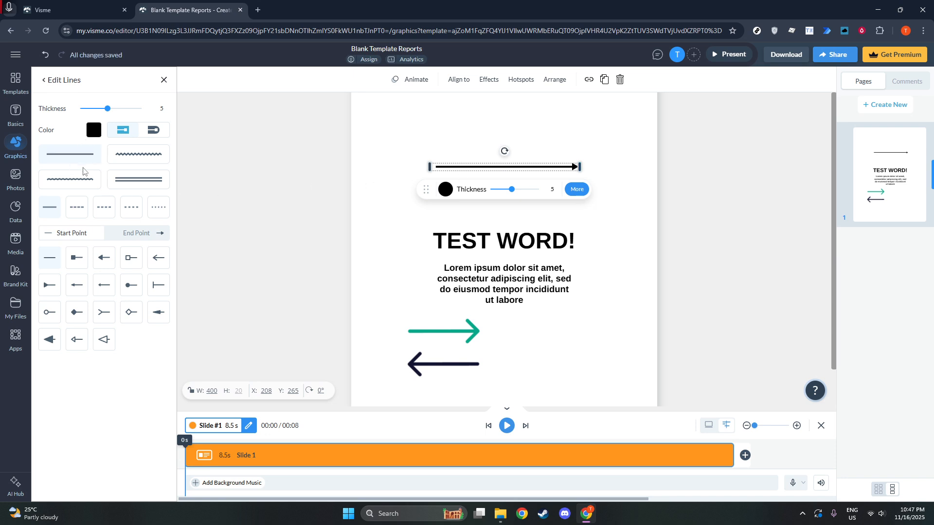
Step: Restyle the arrow line above the heading as a zigzag with a solid arrowhead start point and a hollow square end point
{"action": "left_click", "coordinate": [135, 163]}
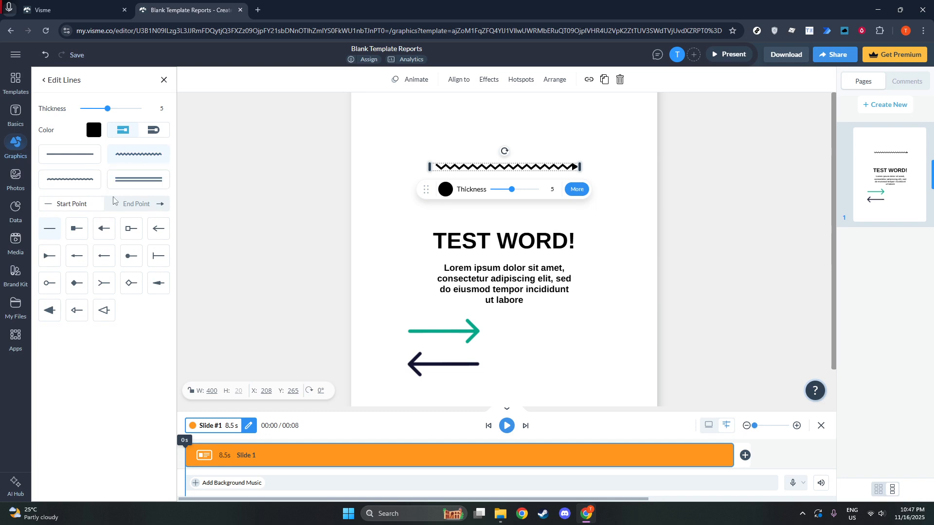
{"action": "left_click", "coordinate": [99, 235]}
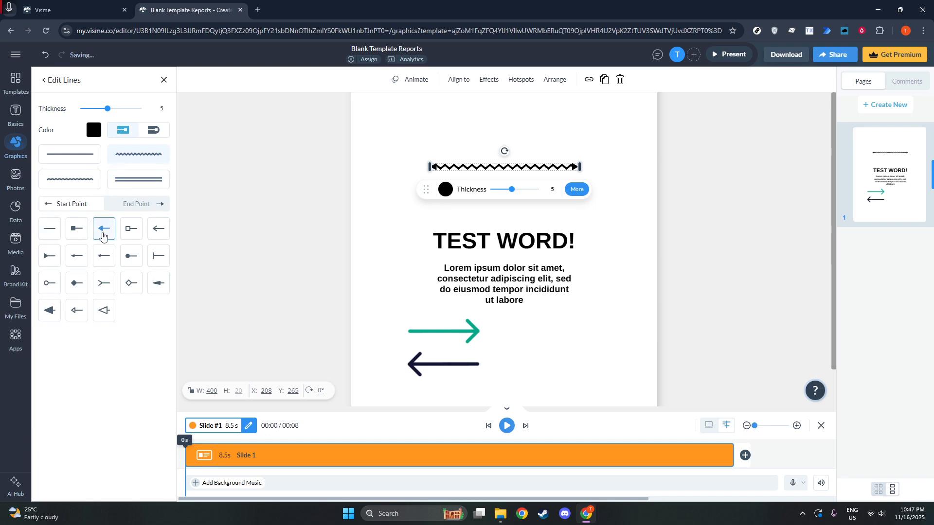
{"action": "left_click", "coordinate": [132, 206]}
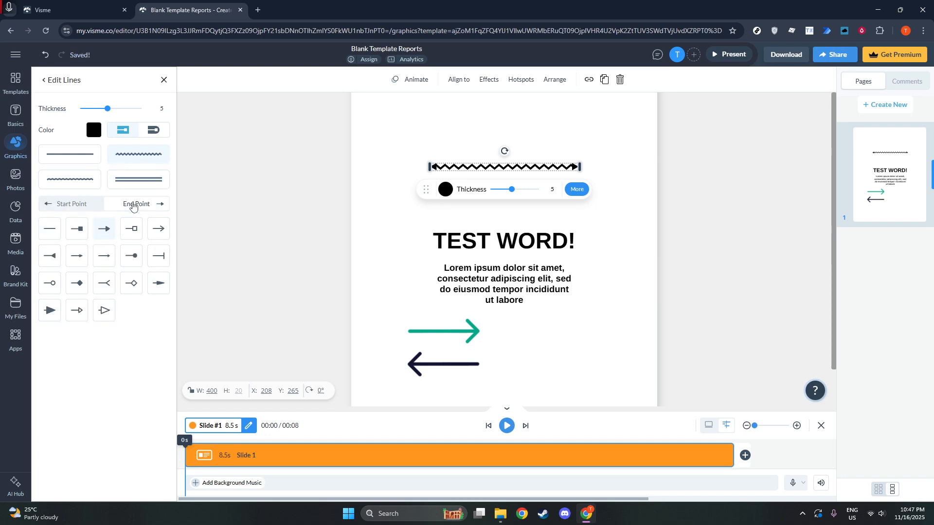
{"action": "left_click", "coordinate": [131, 229]}
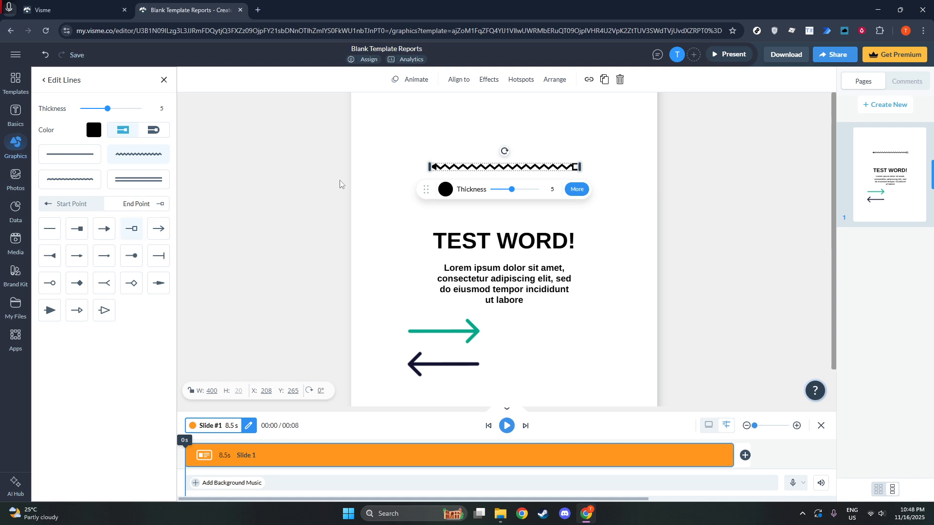
{"action": "left_click", "coordinate": [382, 166]}
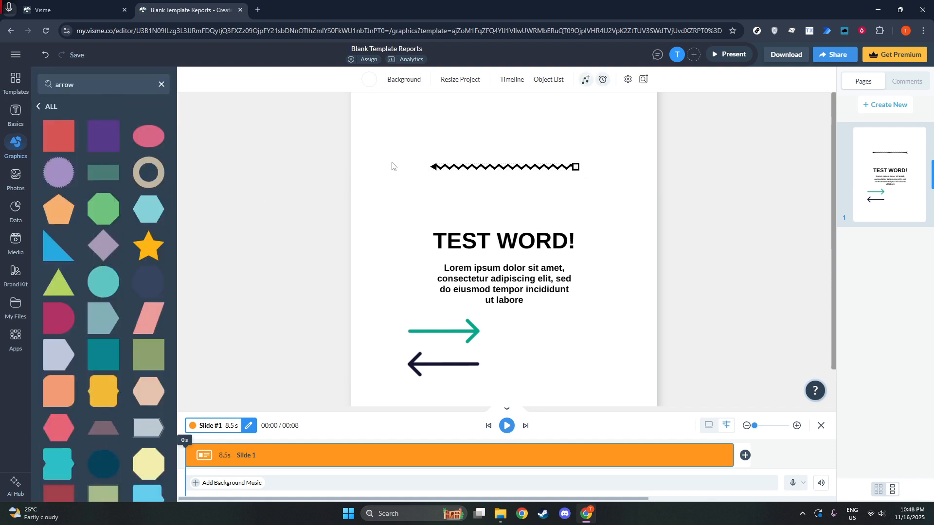
{"action": "left_click", "coordinate": [506, 167]}
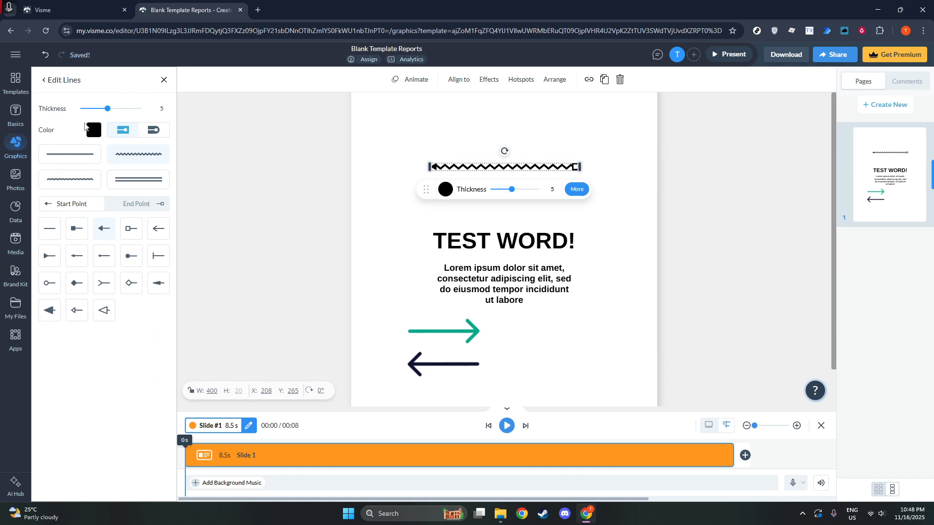